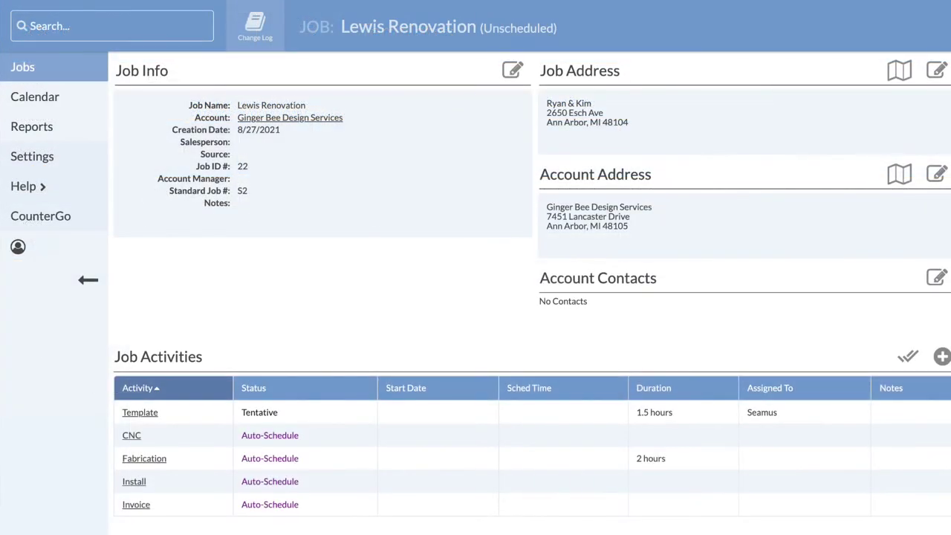
- Scroll down Lewis Renovation's job page to the Forms and Job Checklist
scroll(475, 267, down, 3)
scroll(475, 268, down, 4)
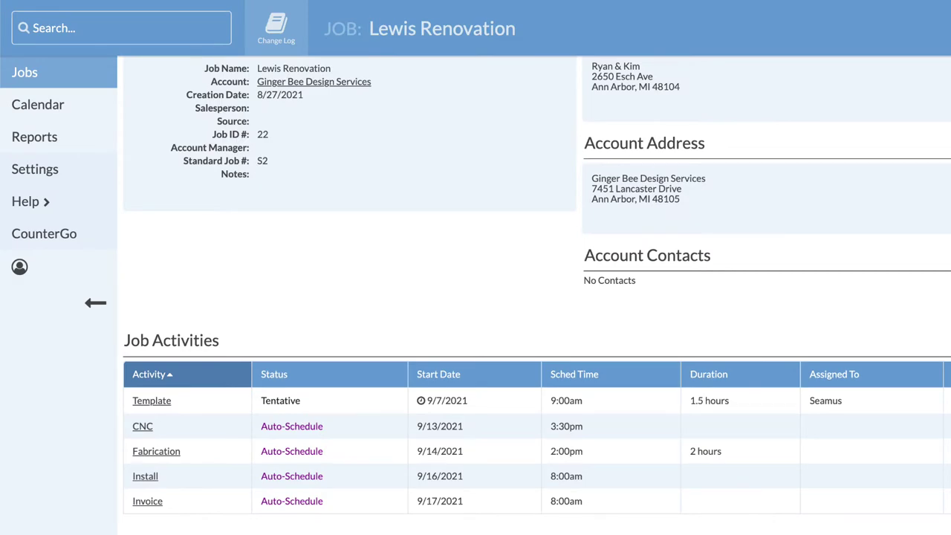
scroll(475, 297, down, 3)
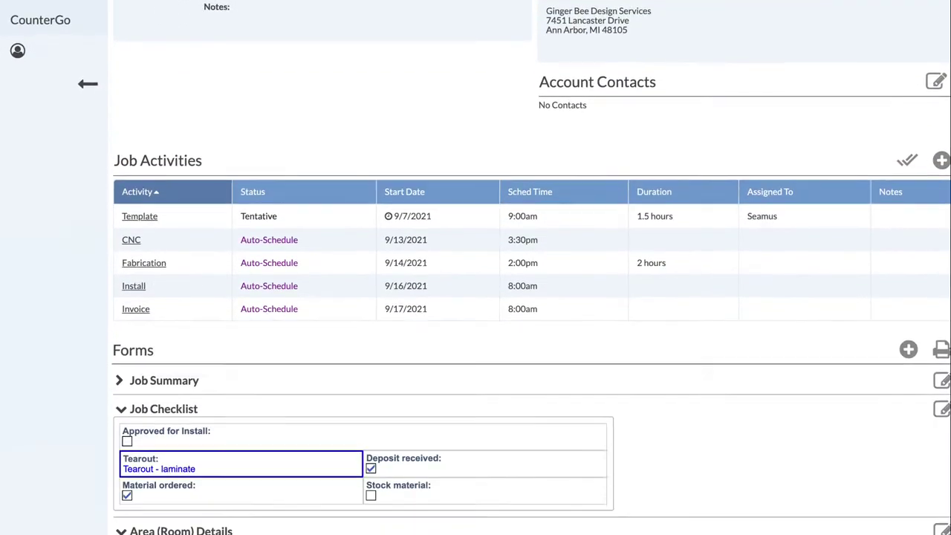
- Scroll further down the Systemize page
scroll(476, 297, down, 3)
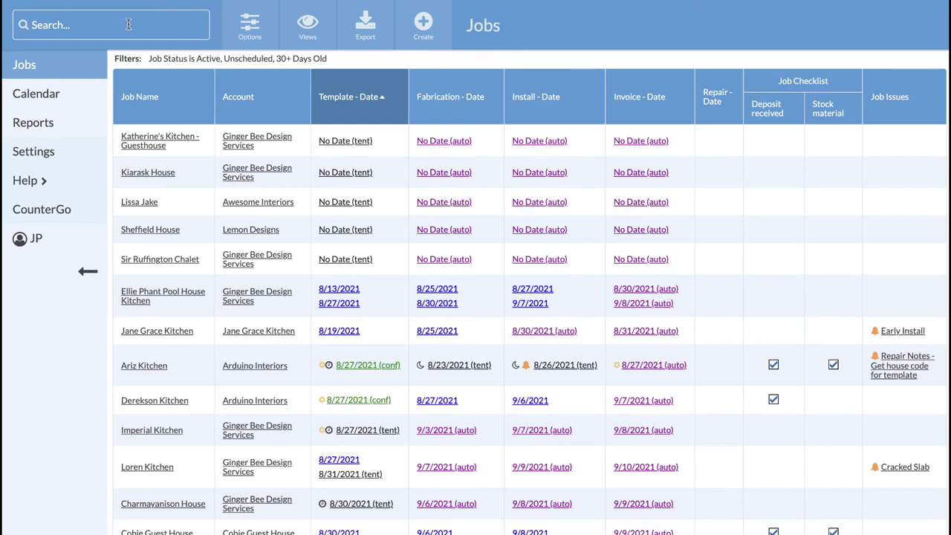
text(Jane)
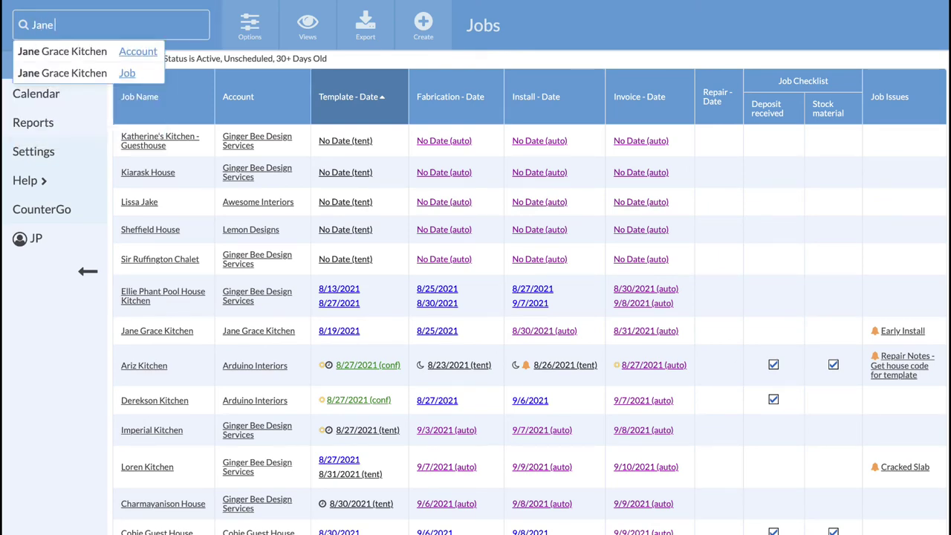
click(113, 75)
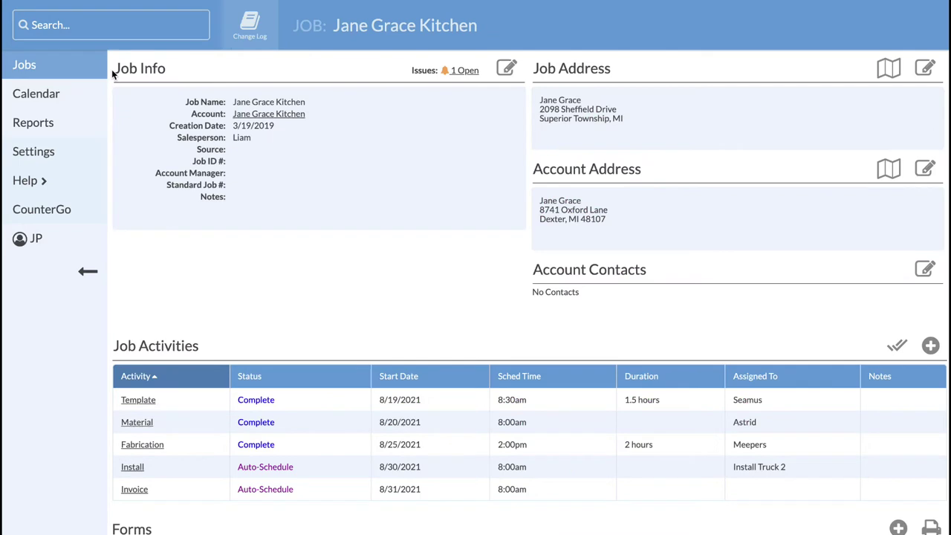
click(464, 72)
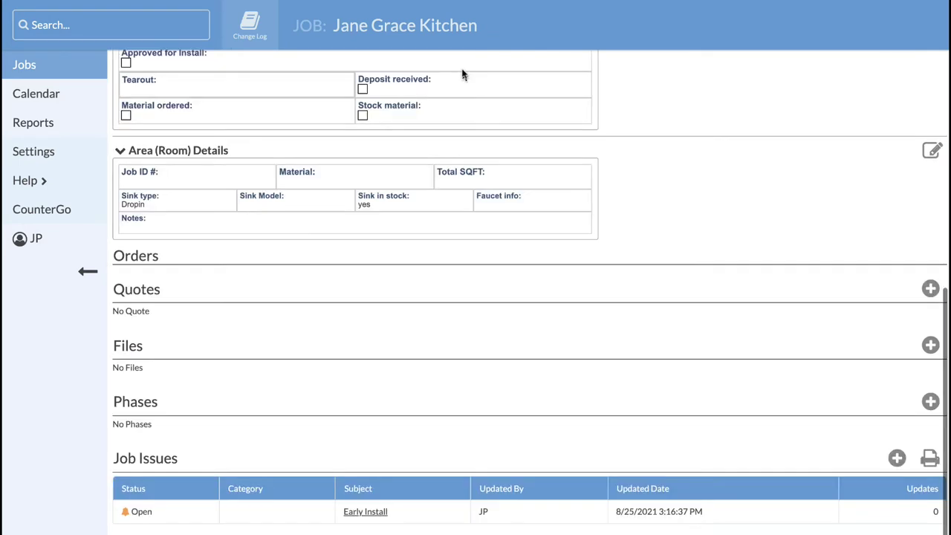
click(369, 518)
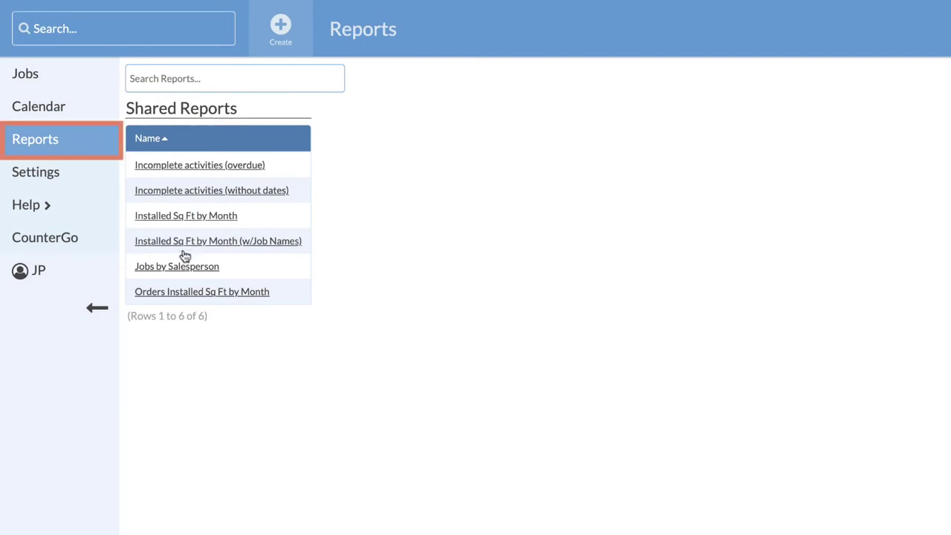
- Open the shared Jobs by Salesperson report to view its 2021 bar chart
click(185, 268)
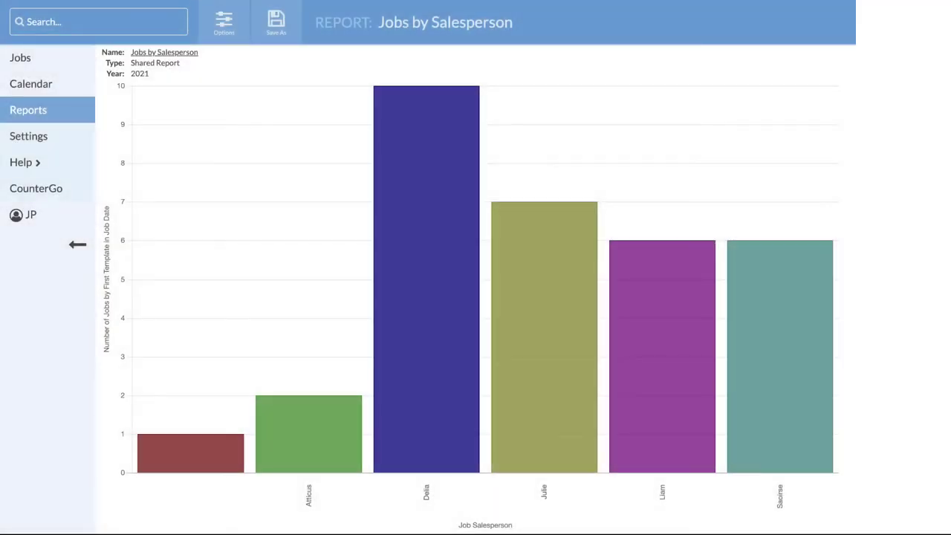